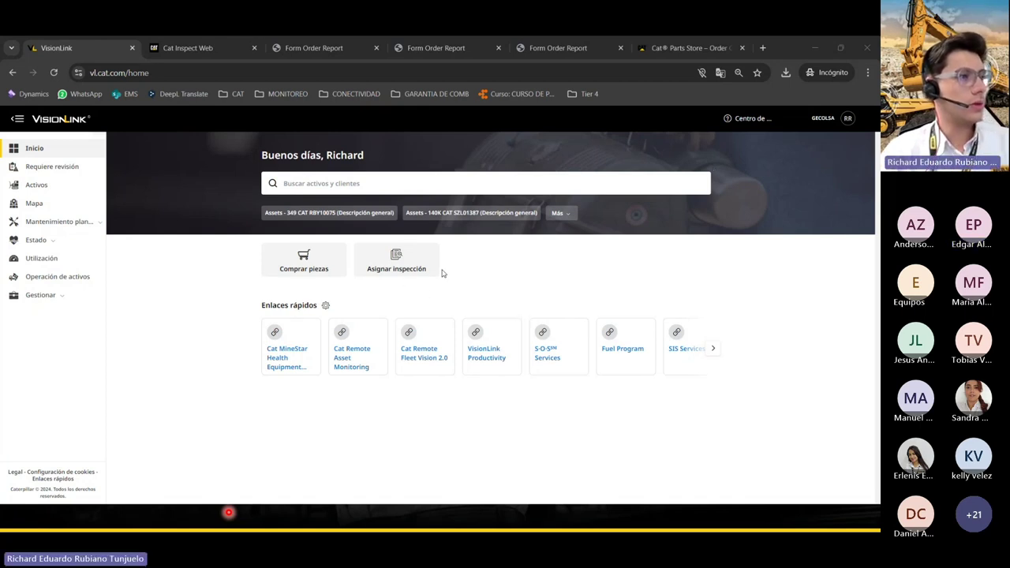
Open the inspections list in Cat Inspect through Asignar inspección, clear its search text and set the search criterion to Número Serial.
click(397, 267)
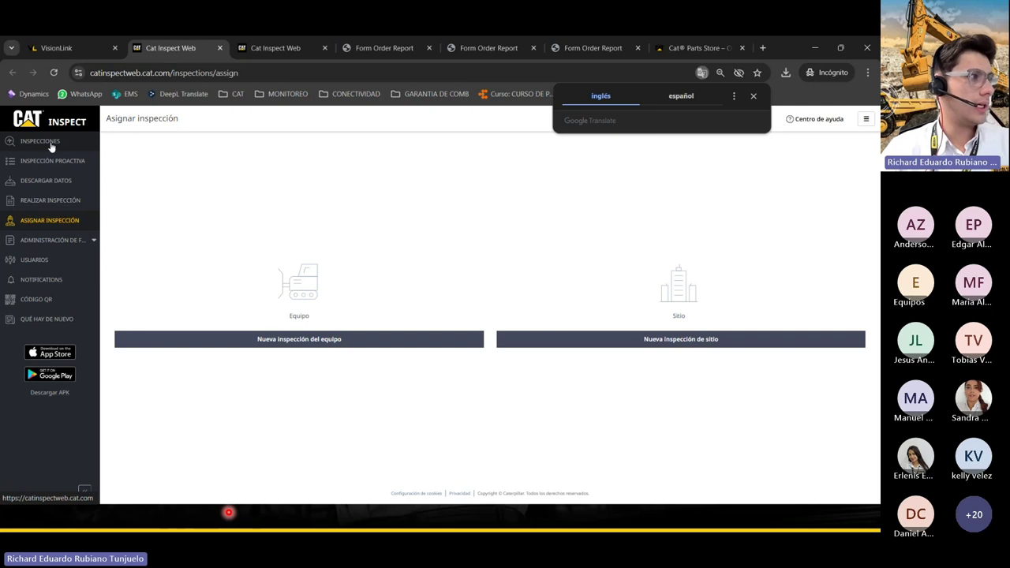
click(49, 142)
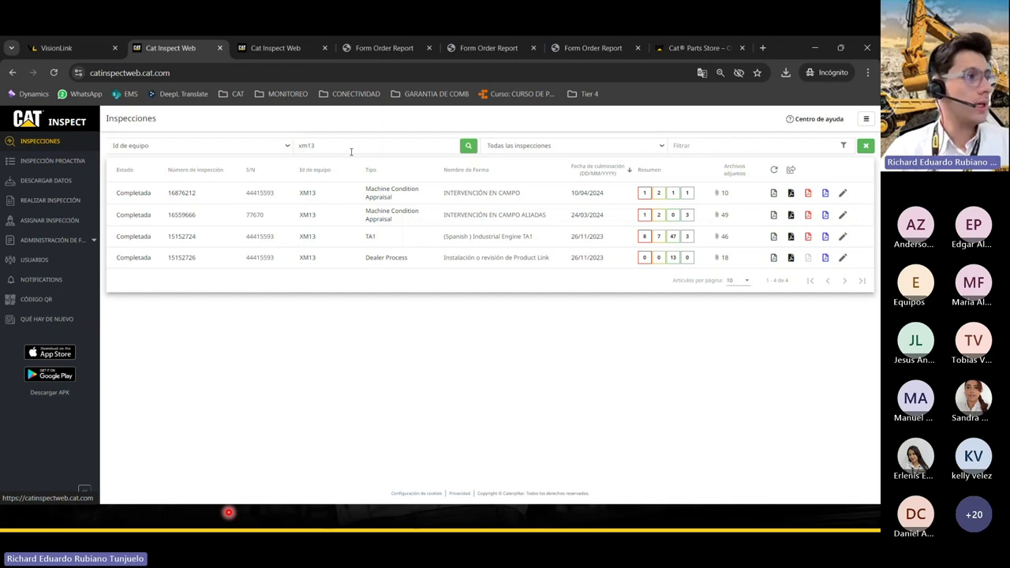
drag(345, 150, 255, 153)
key(BackSpace)
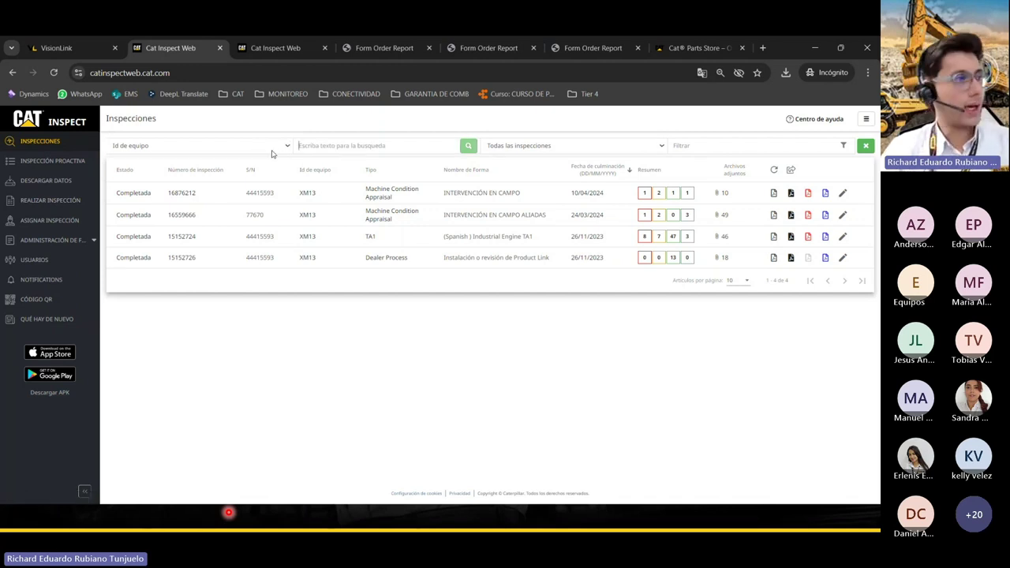
click(272, 150)
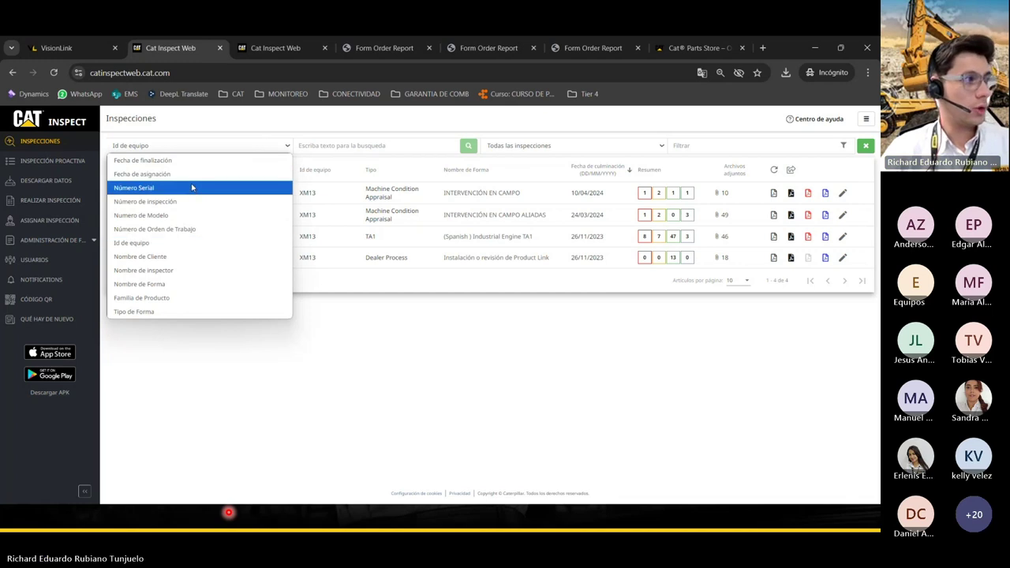
click(192, 188)
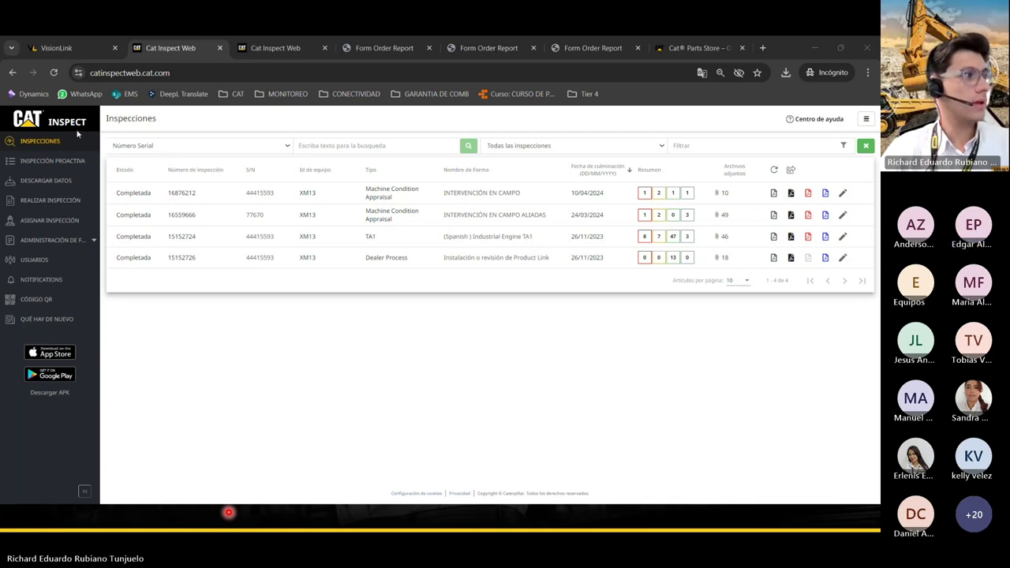
Open Asignar inspección again from the VisionLink home page, and return to the Cat Inspect inspections list.
click(75, 47)
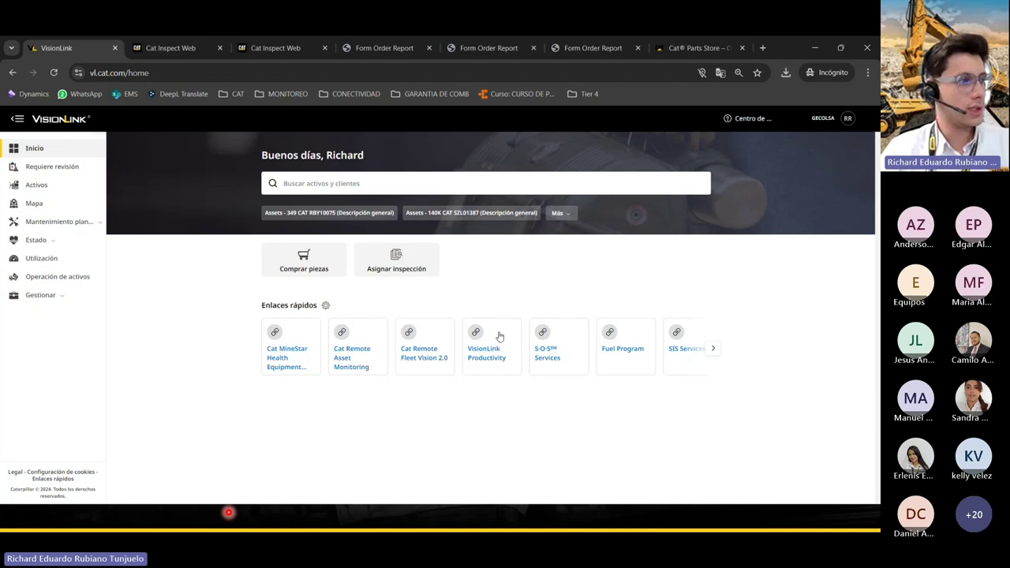
click(395, 269)
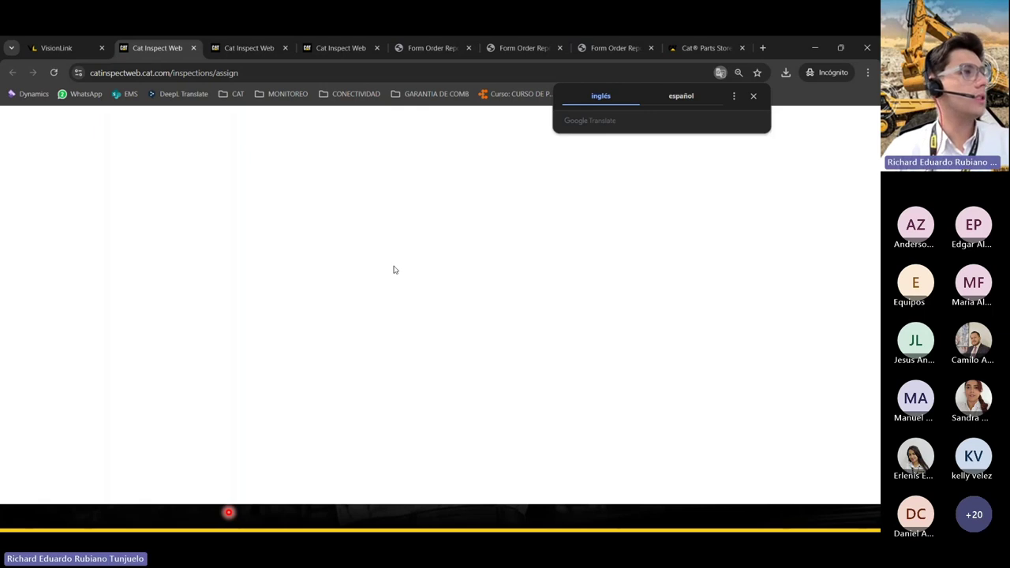
click(241, 49)
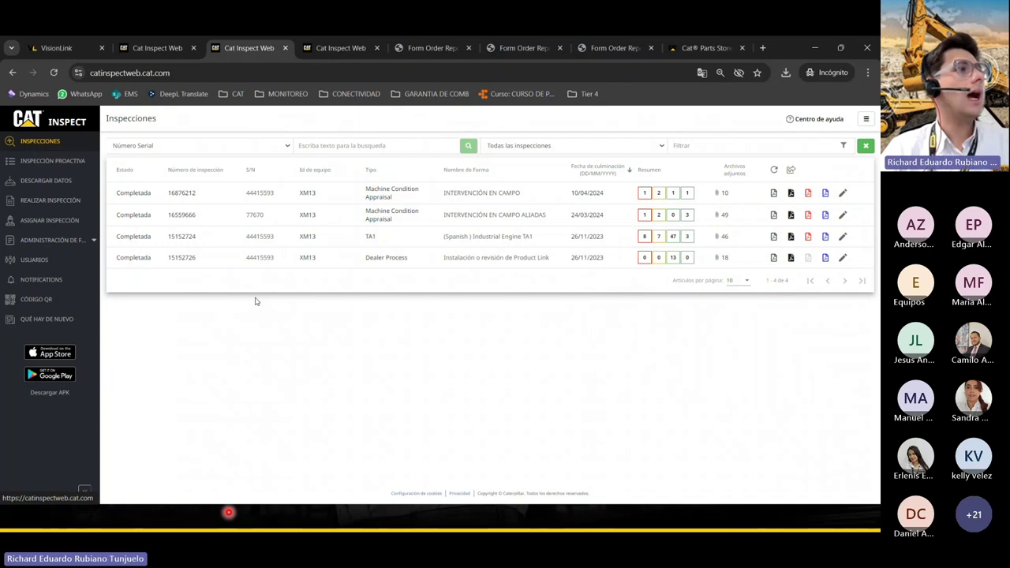
Review the available search criteria for the inspections and keep Número Serial selected.
click(259, 146)
click(255, 147)
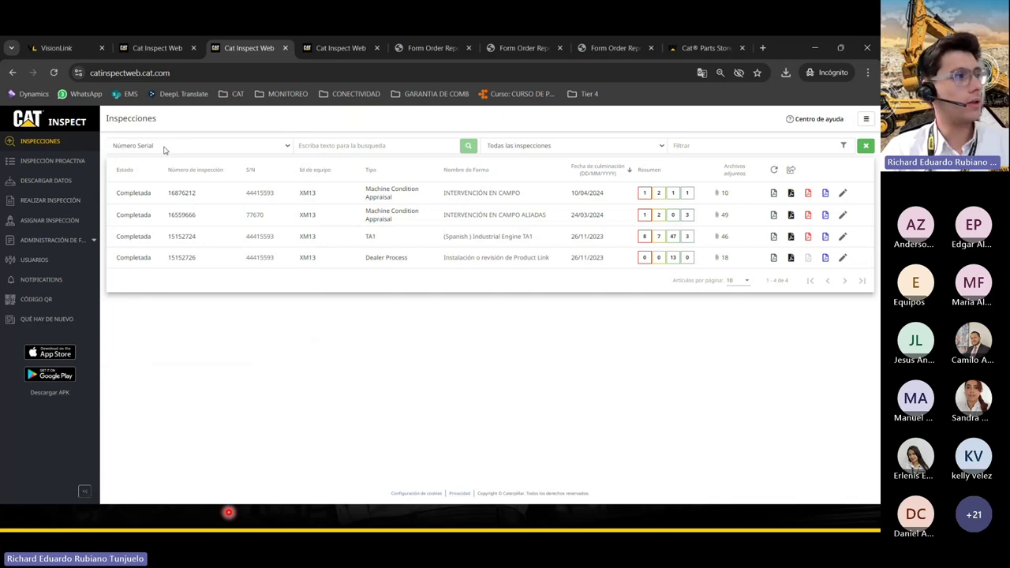
click(225, 149)
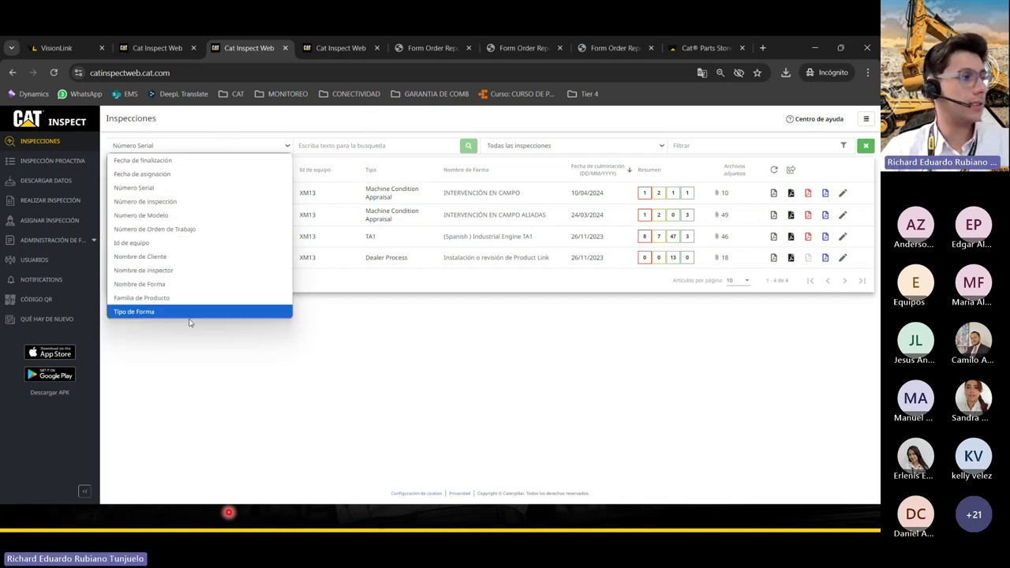
click(161, 188)
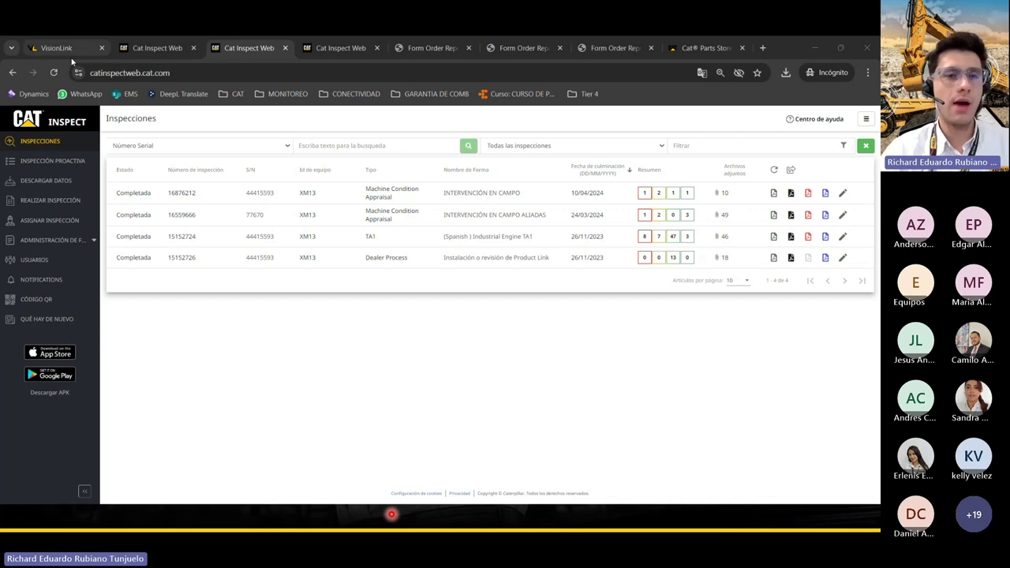
Switch to VisionLink, open the general description of the recent asset 349 CAT RBY10075 and dismiss the browser's location request.
mouse_move(71, 59)
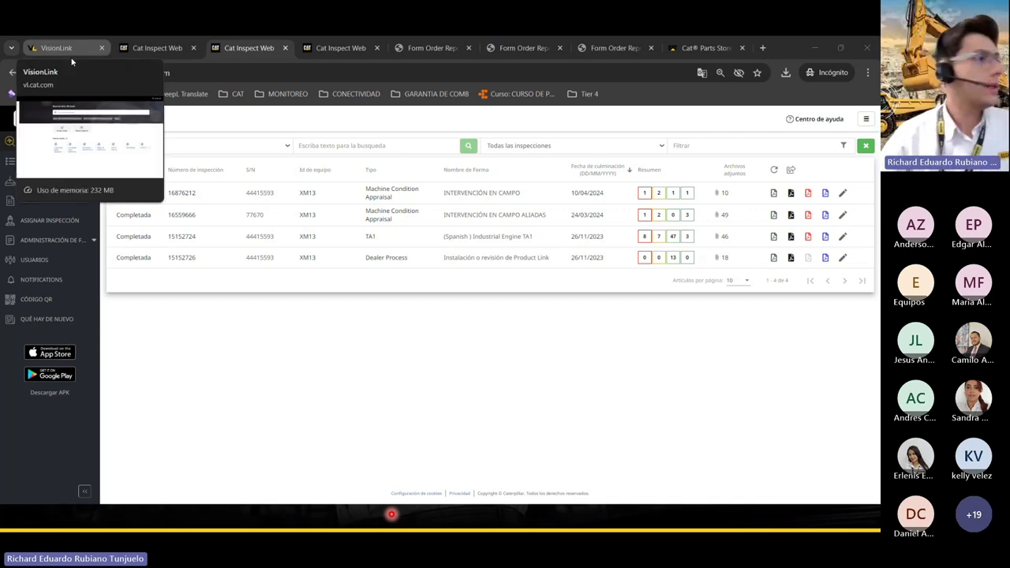
click(31, 47)
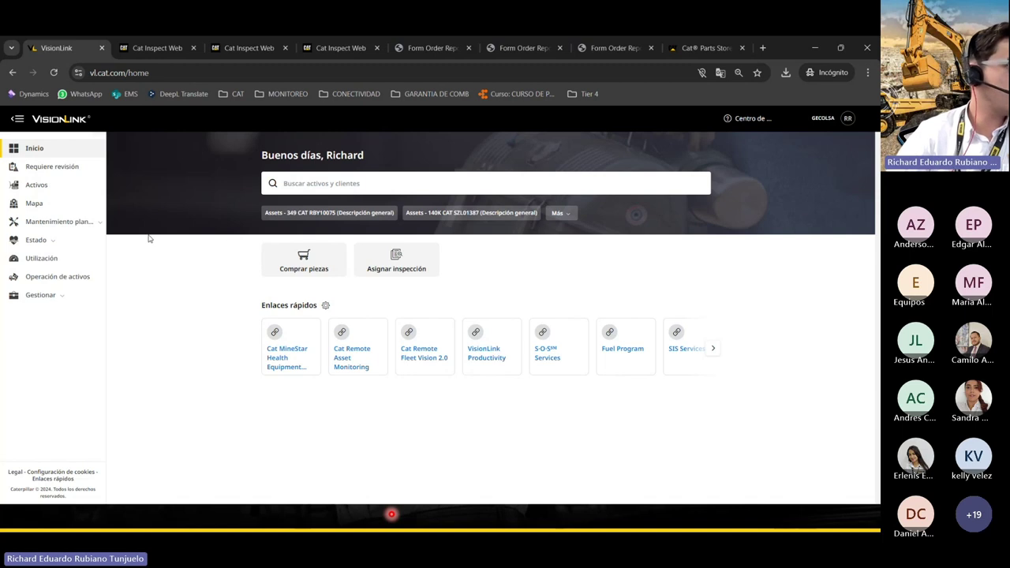
click(348, 215)
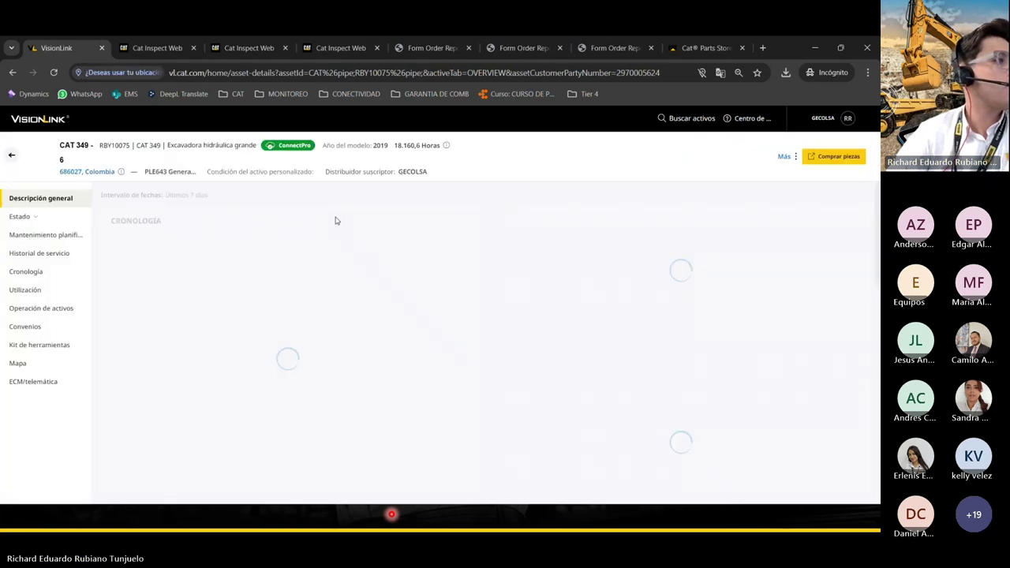
click(237, 100)
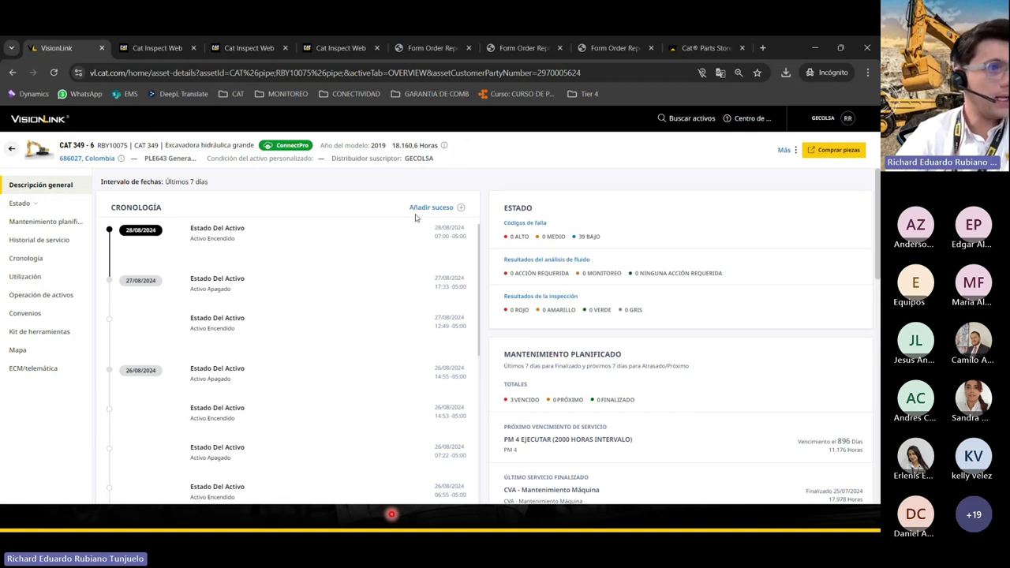
Examine the next service due in the Mantenimiento planificado section of the asset's general description.
scroll(429, 218, down, 5)
scroll(438, 233, down, 3)
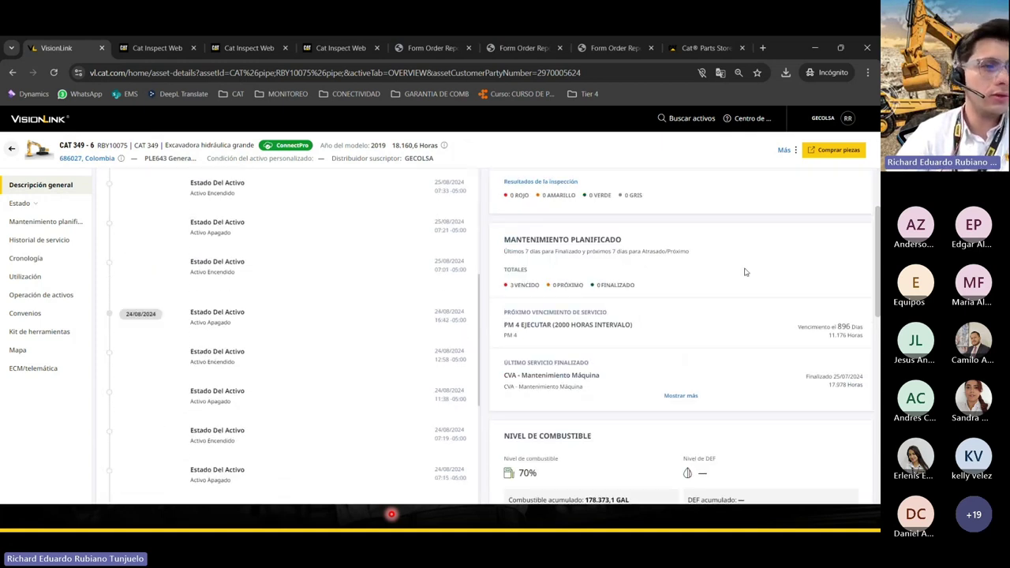
scroll(745, 271, down, 1)
scroll(745, 271, up, 1)
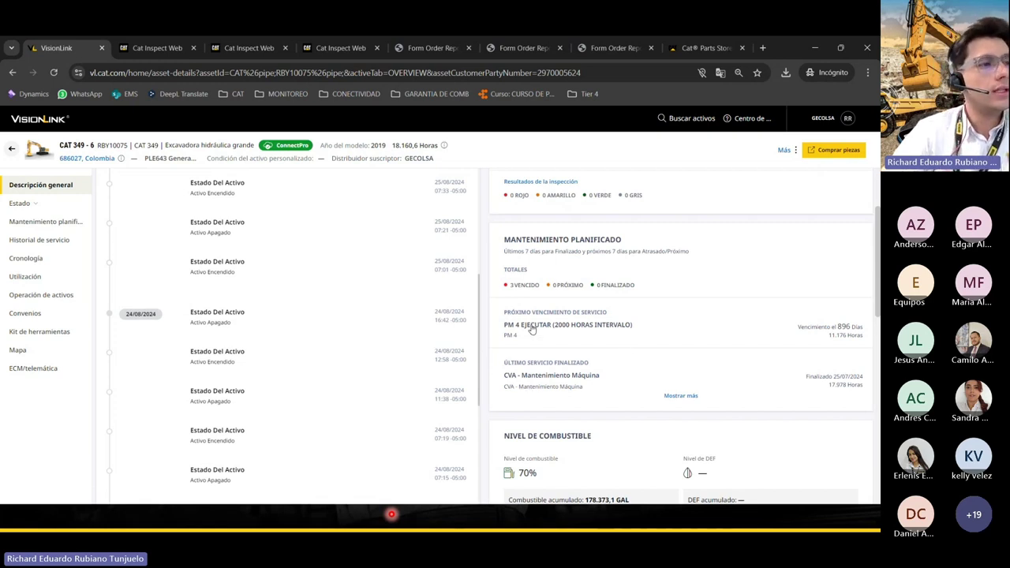
drag(511, 312, 610, 309)
drag(546, 326, 594, 326)
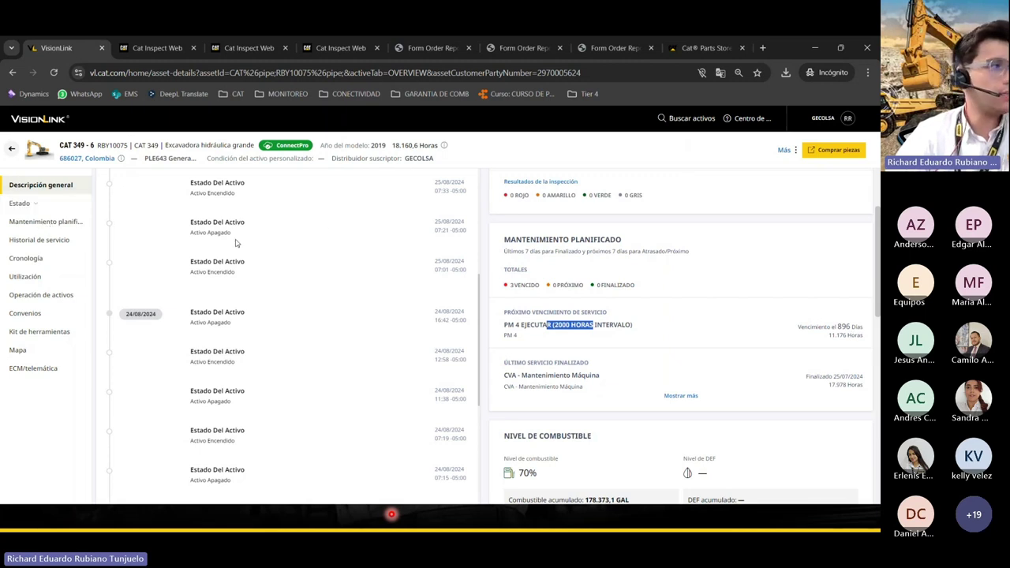
Display the available actions for the overdue PM 2 service under Mantenimiento planificado, and open the asset's Historial de servicio.
click(49, 226)
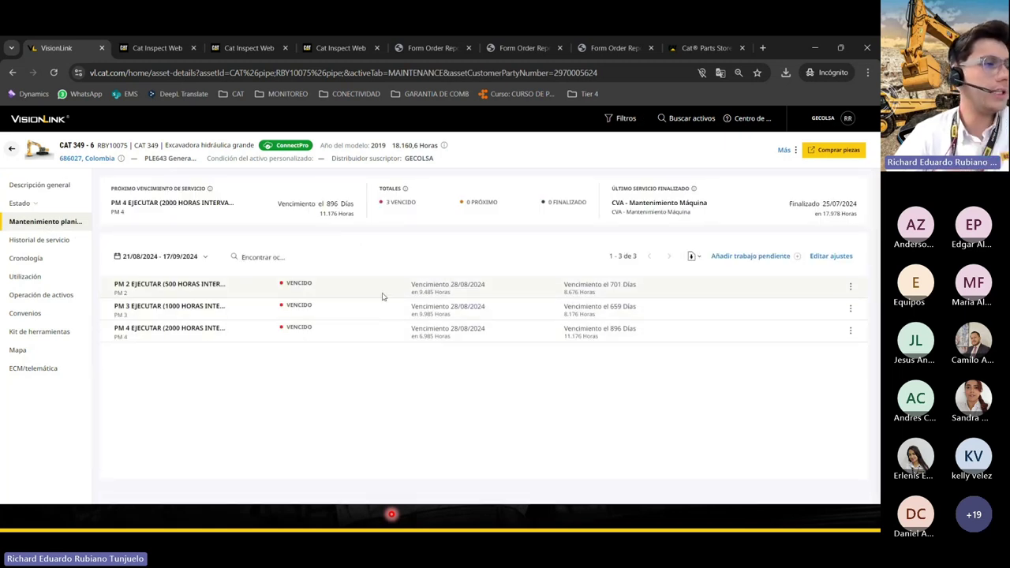
click(851, 287)
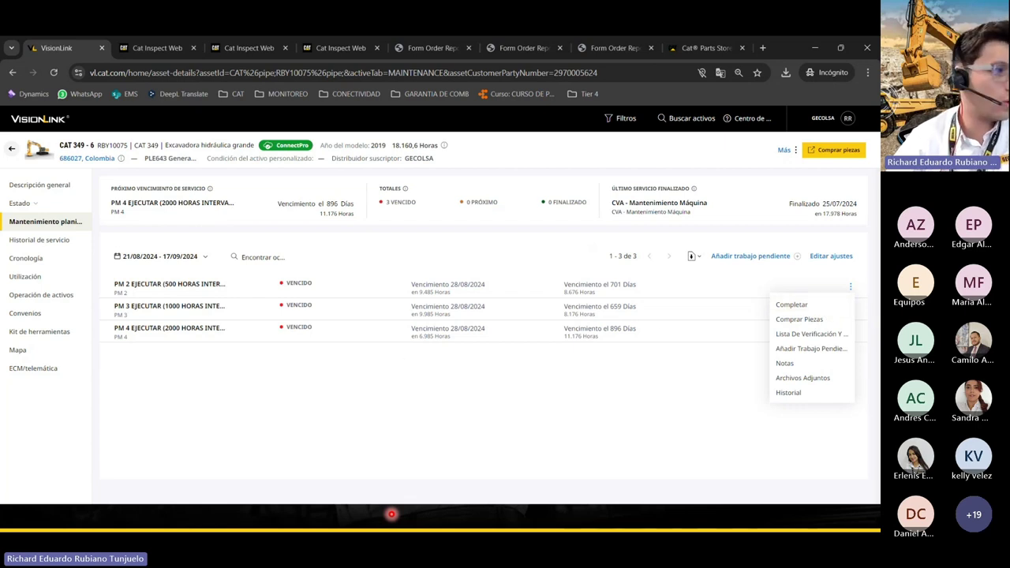
click(45, 247)
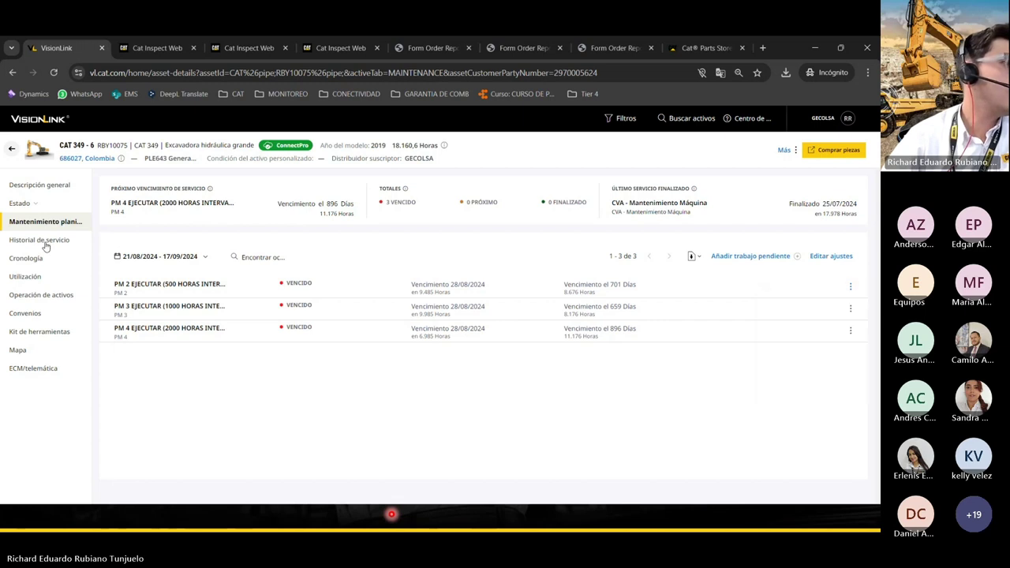
click(45, 247)
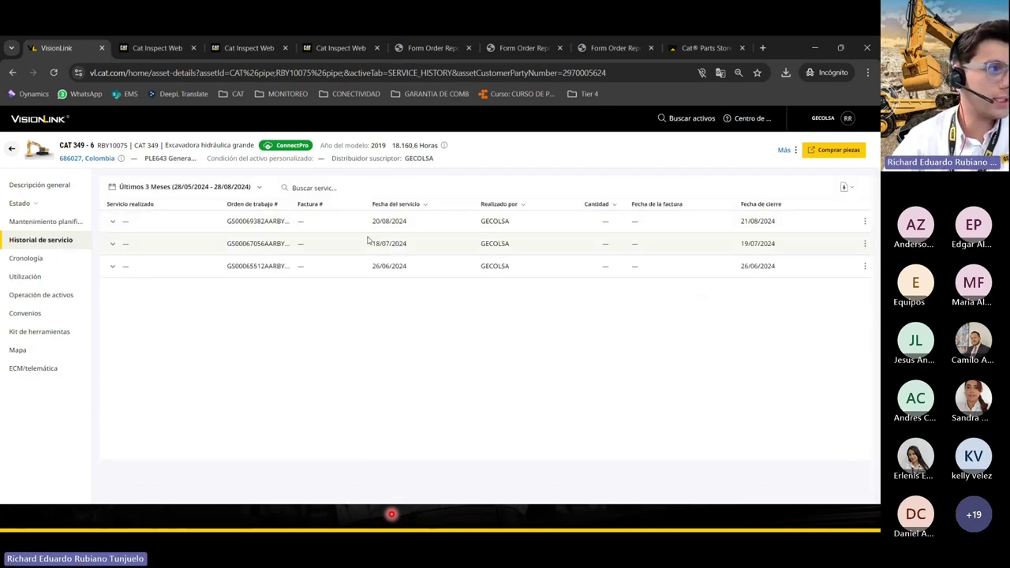
Open the asset's Cronología, expand its category filters and examine the August 2024 events.
click(50, 262)
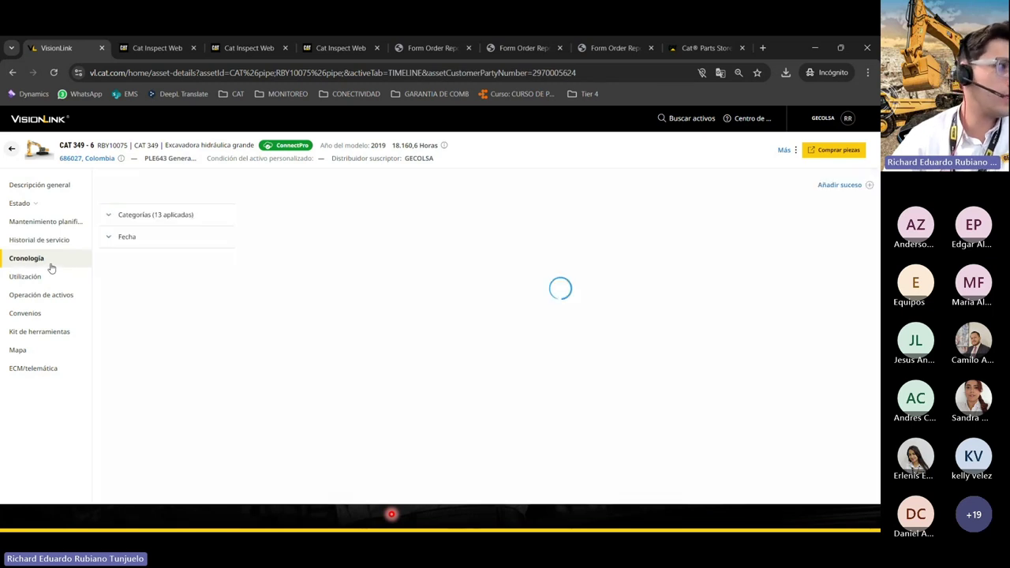
click(155, 221)
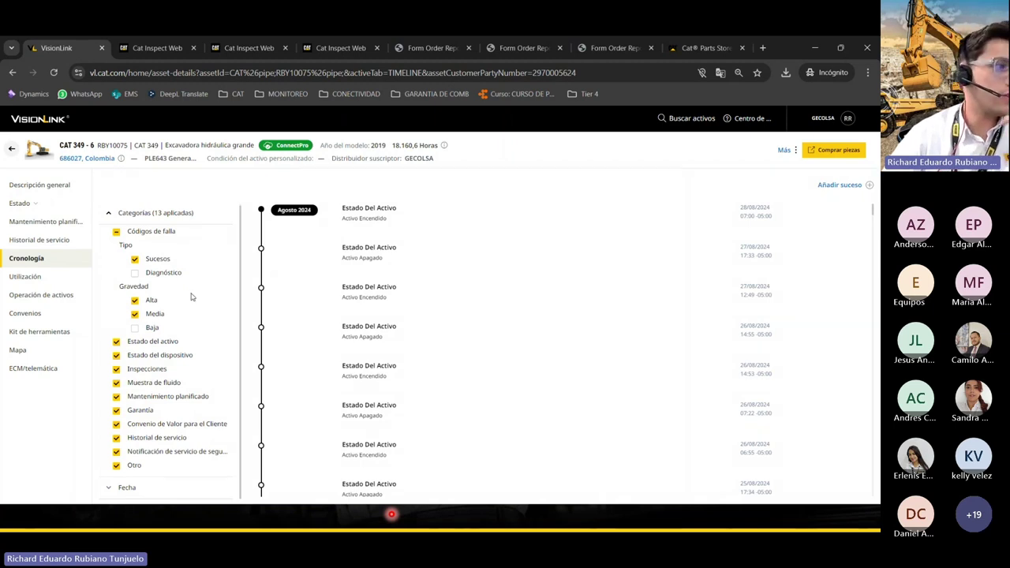
scroll(474, 264, down, 2)
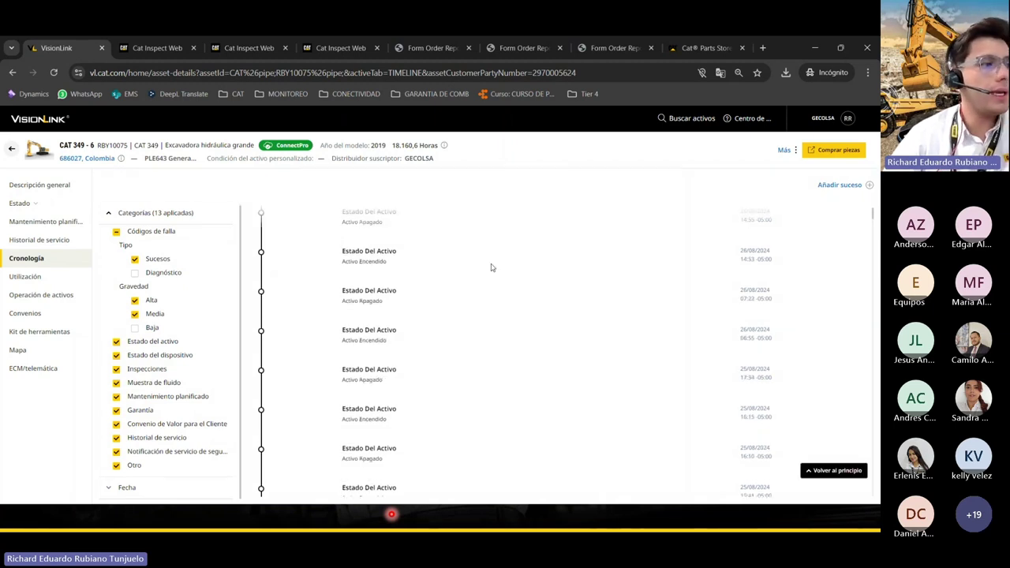
scroll(492, 272, down, 1)
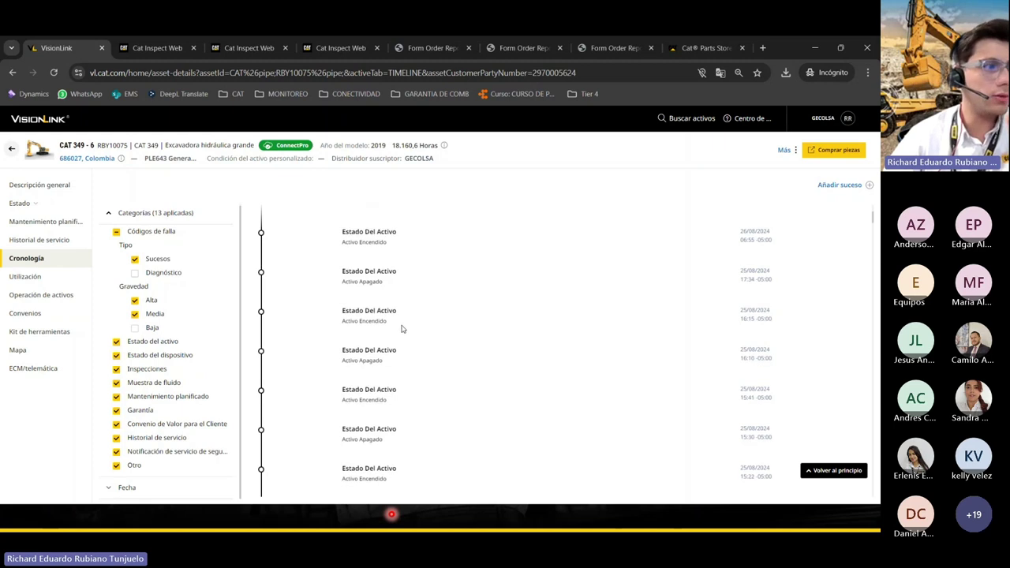
scroll(403, 327, down, 1)
scroll(403, 328, down, 2)
scroll(404, 327, down, 1)
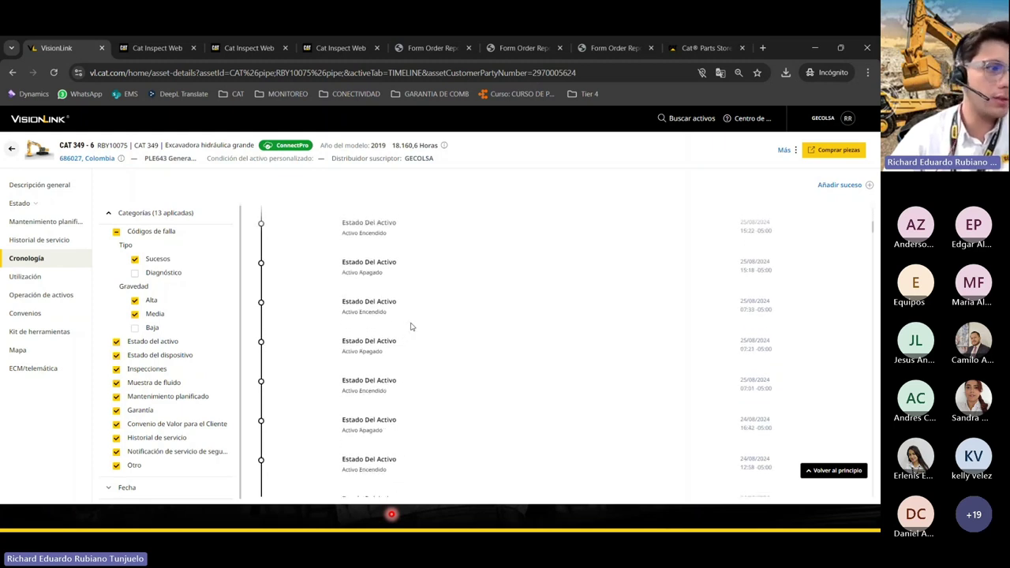
scroll(407, 327, down, 2)
scroll(411, 331, down, 5)
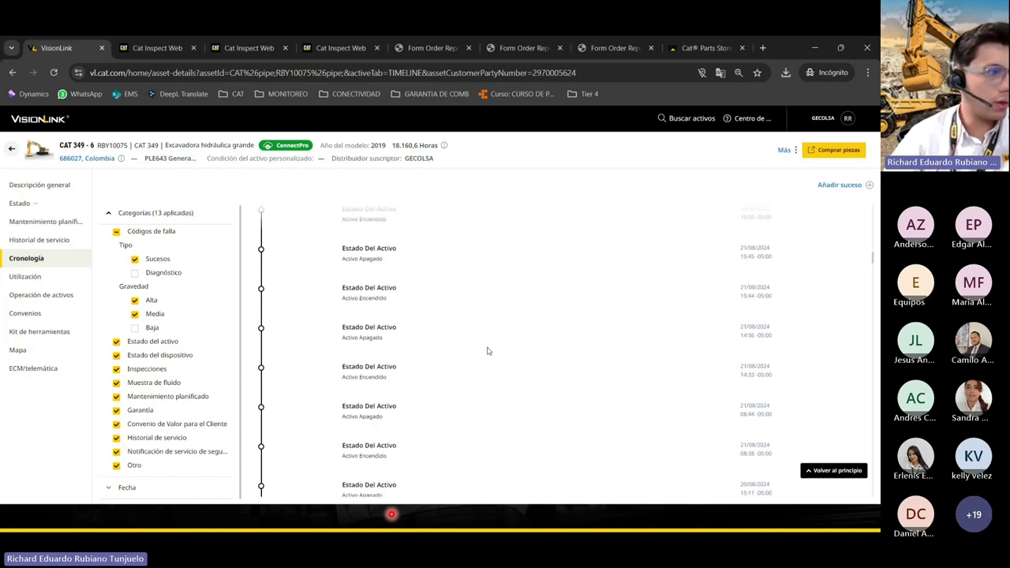
Open the asset's Utilización data and examine the 27/08/2024 fuel consumption rate, operating times, idle and working percentages, plus the operating-time chart.
click(45, 278)
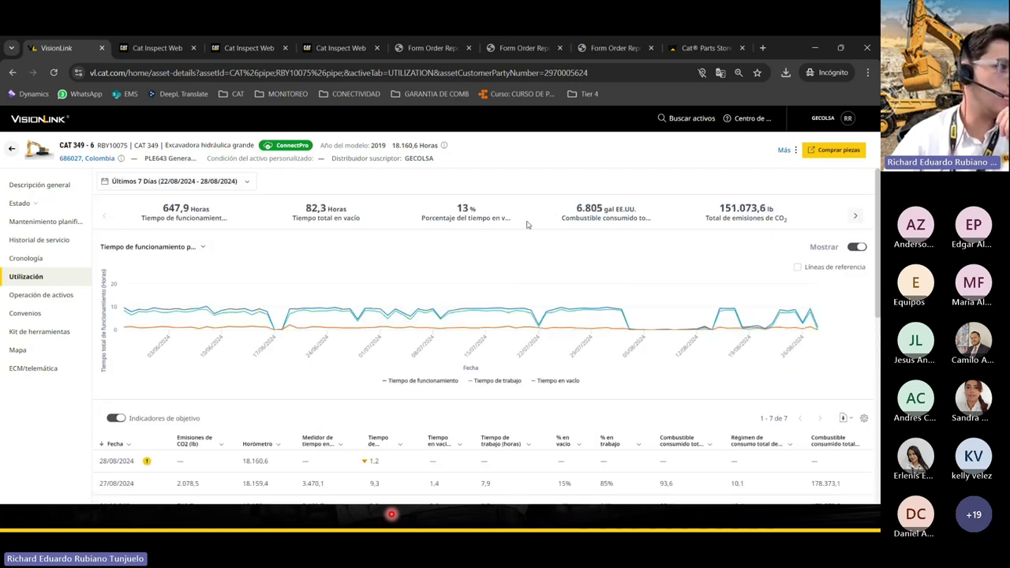
scroll(537, 214, down, 2)
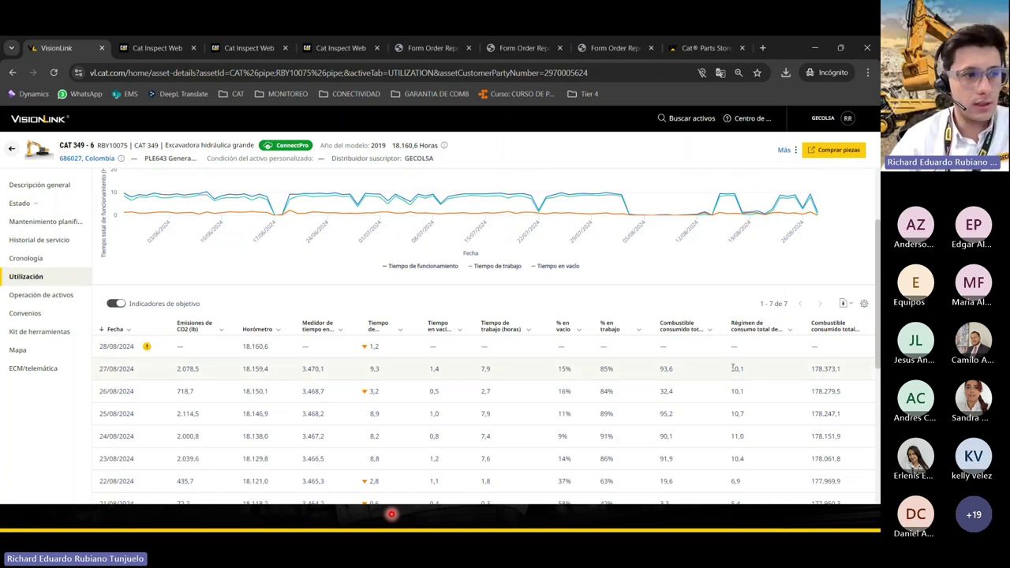
double_click(737, 368)
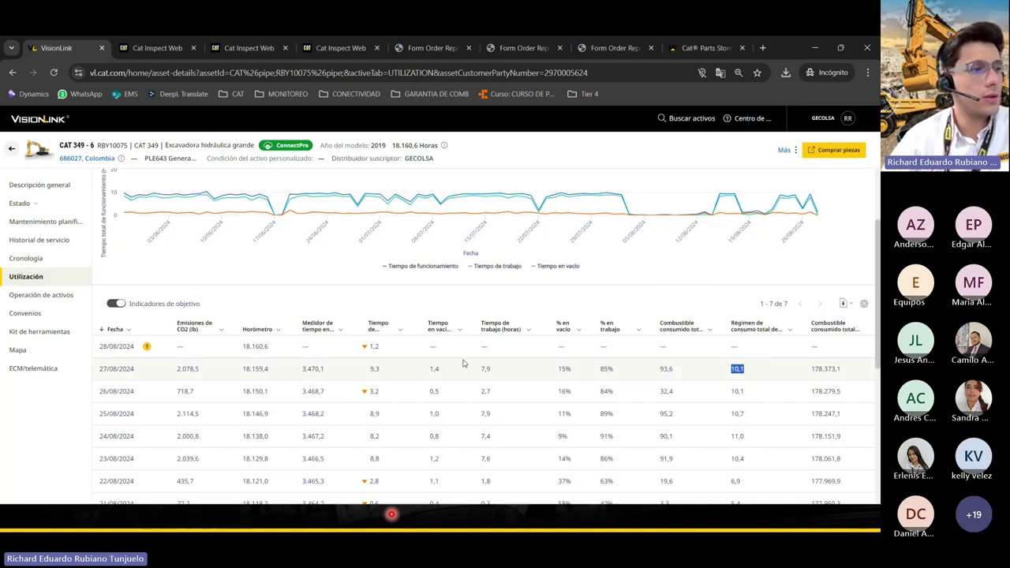
double_click(374, 369)
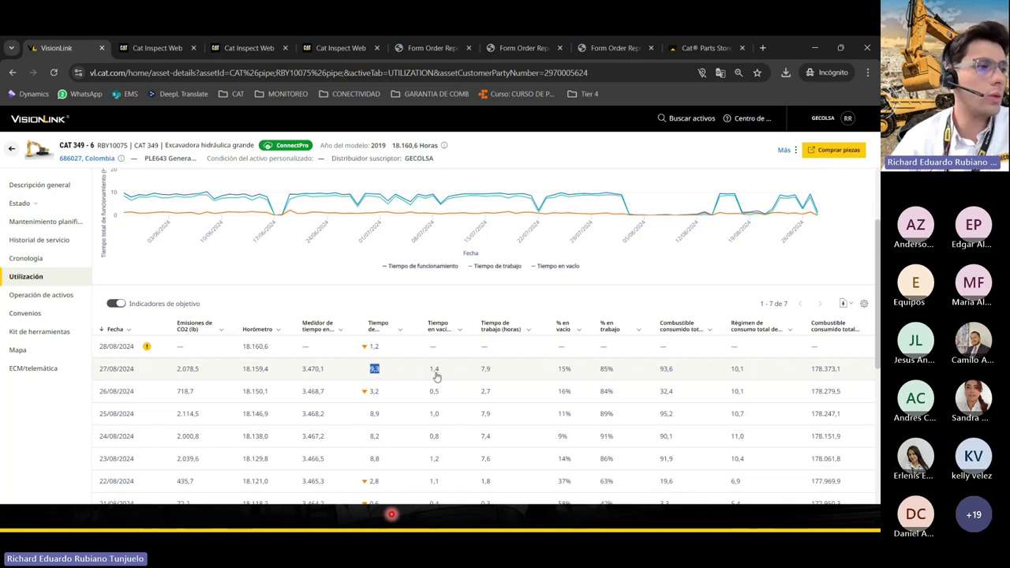
click(492, 371)
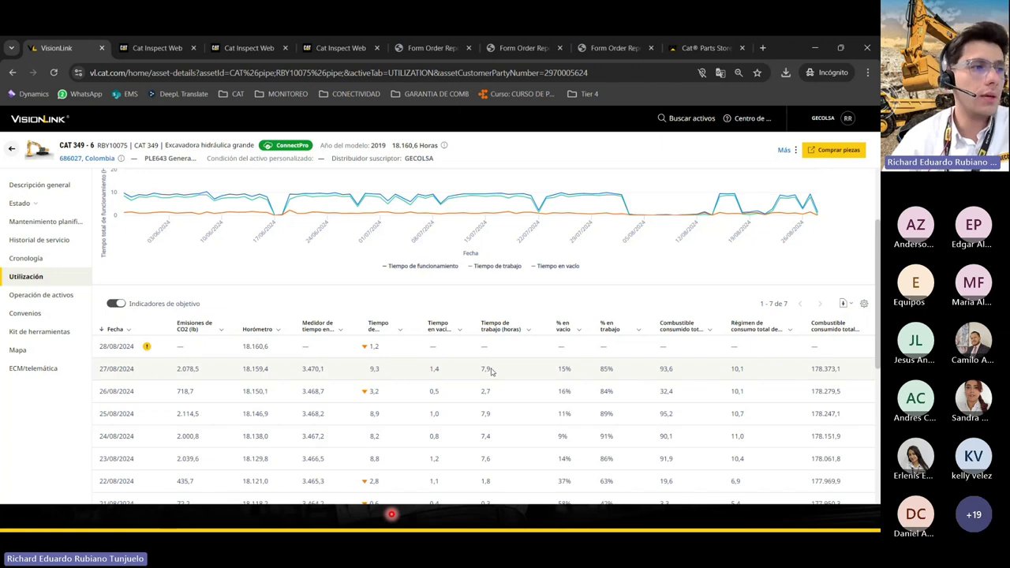
drag(558, 369, 621, 370)
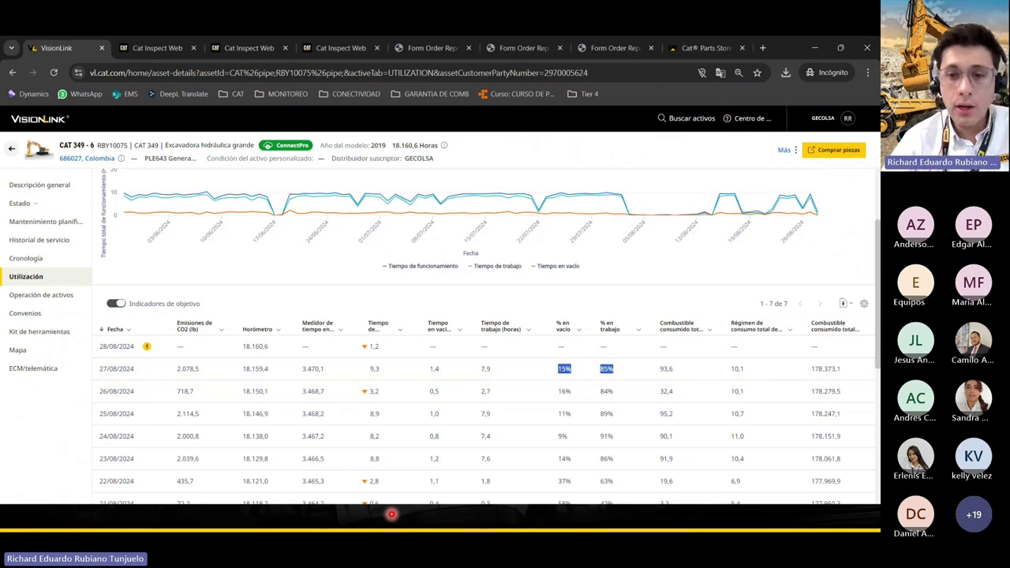
mouse_move(612, 197)
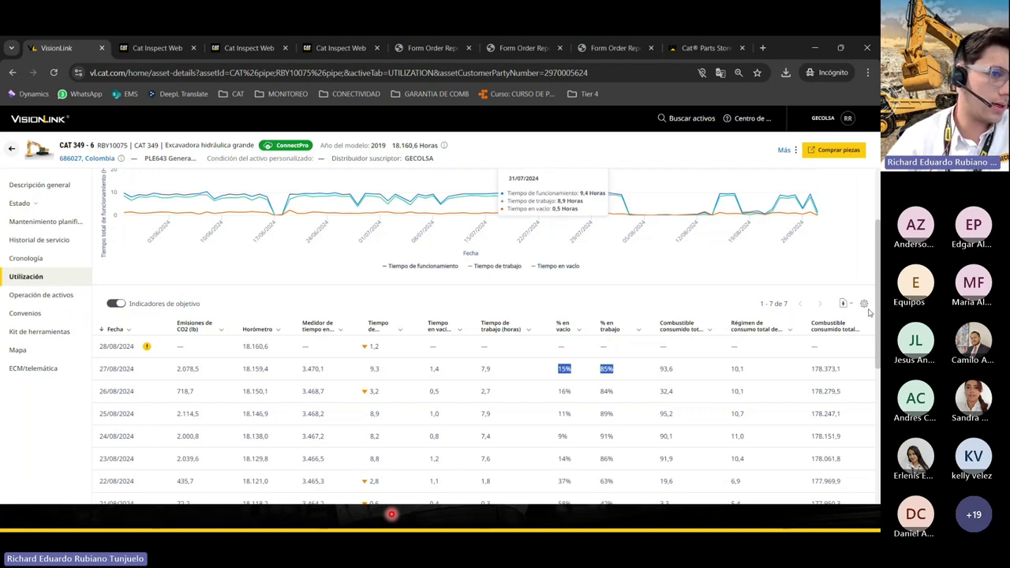